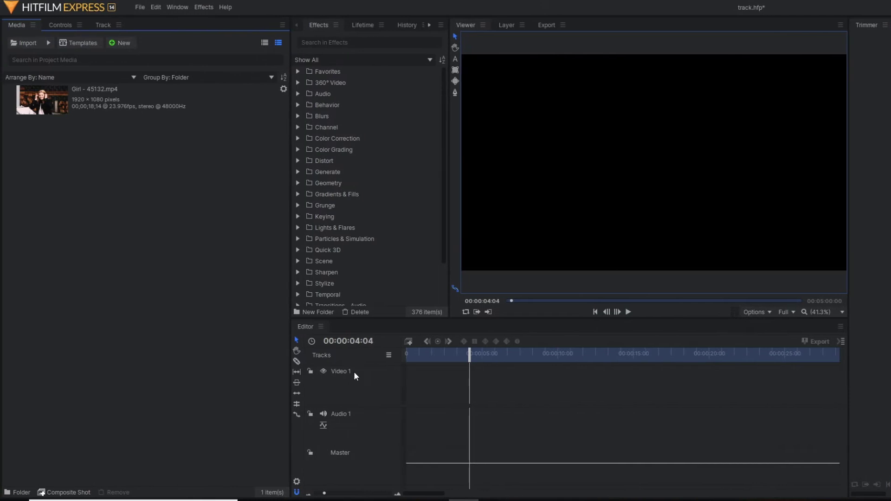
Step: Place the girl clip on the timeline, matching sequence settings, and delete its unlinked audio
drag(108, 109, 410, 389)
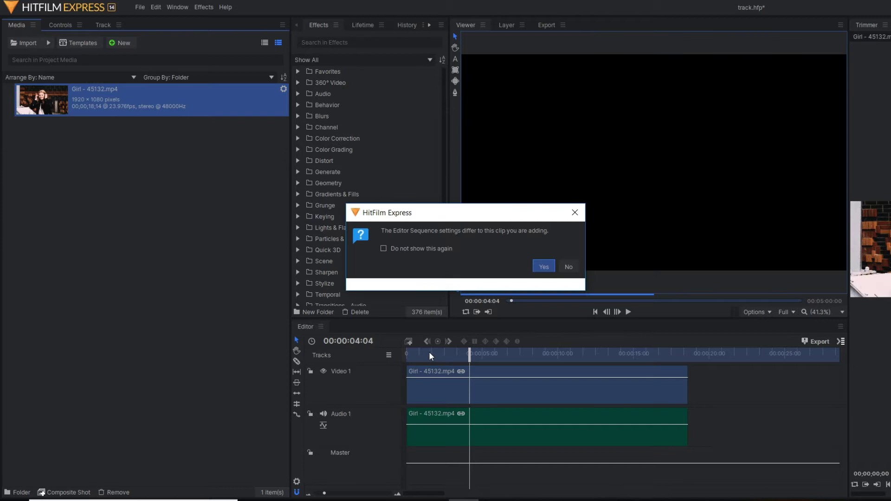
click(568, 277)
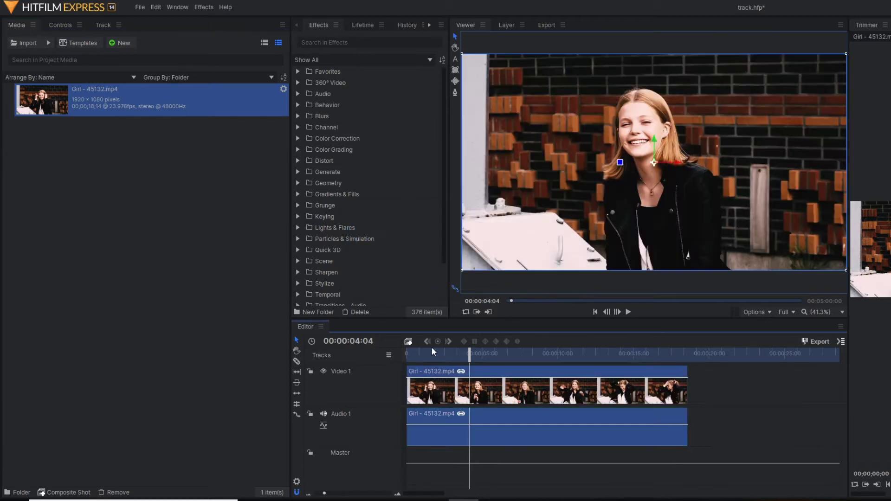
right_click(441, 389)
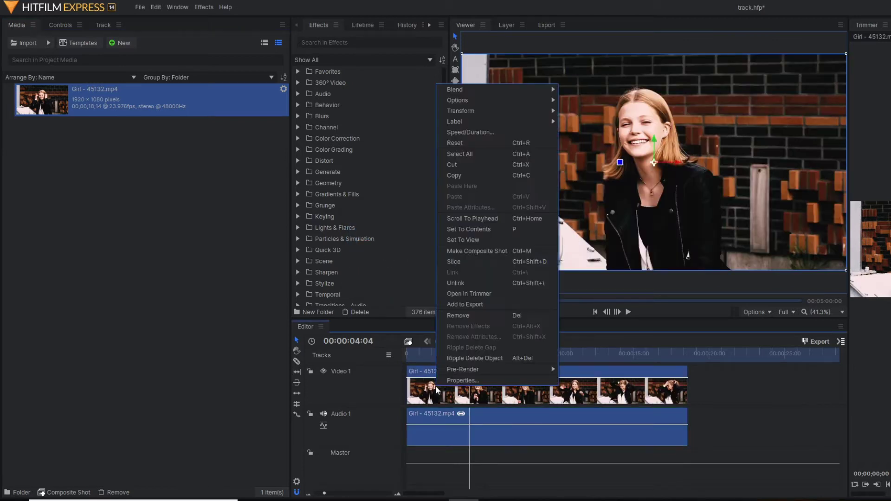
click(463, 288)
click(710, 418)
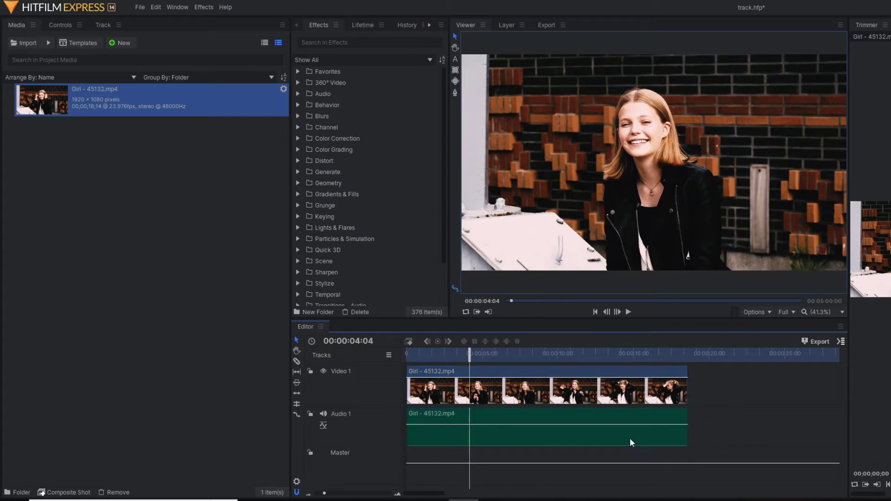
key(Delete)
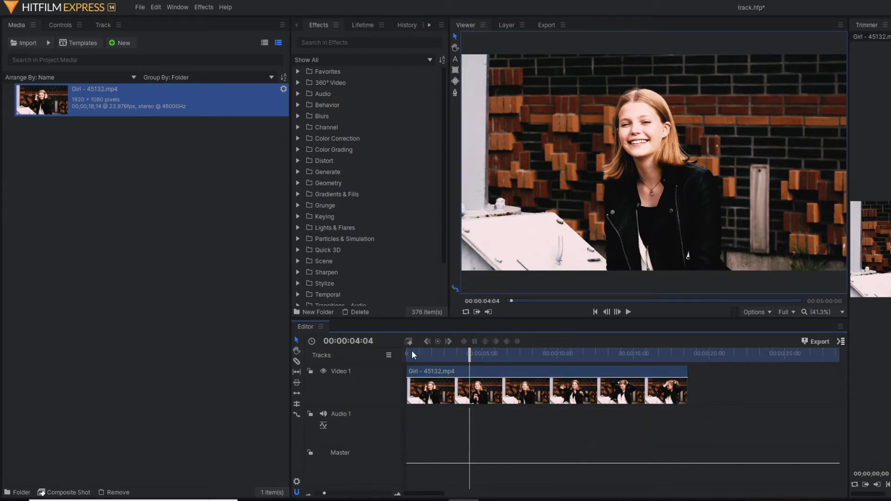
Step: Slice the clip at 00:00:08:05 and delete the part after the cut
click(414, 355)
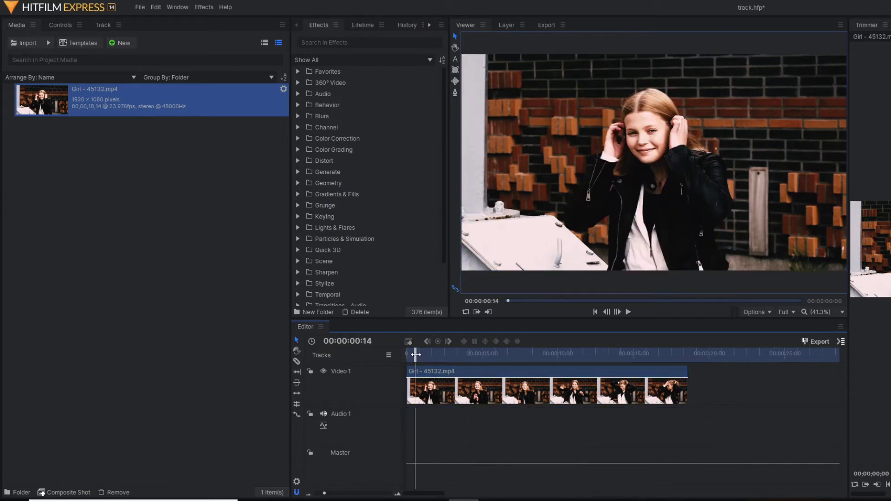
drag(416, 355, 531, 355)
click(549, 396)
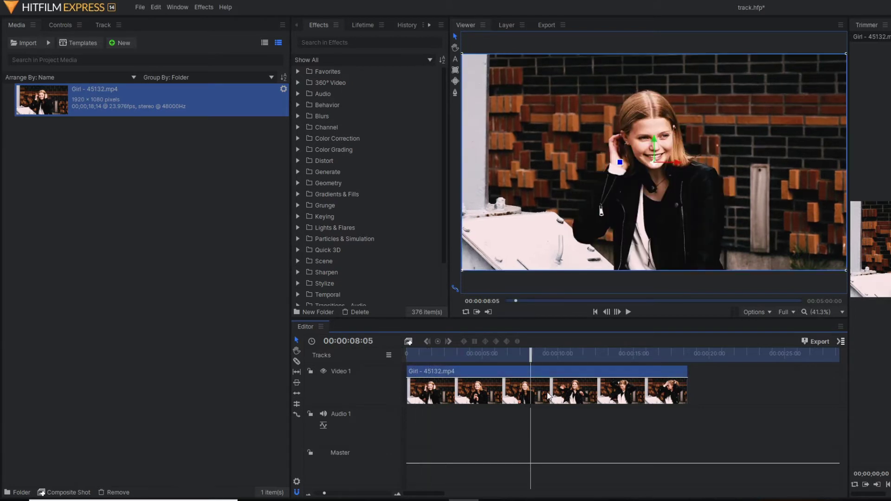
key(ctrl+shift+d)
click(555, 395)
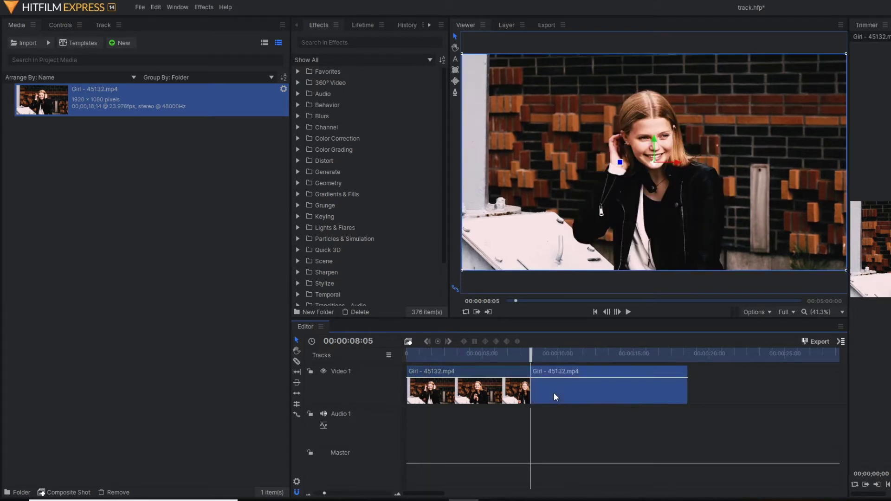
key(Delete)
Step: Convert the trimmed clip into the Girl - 45132.mp4 Composite Shot
click(493, 360)
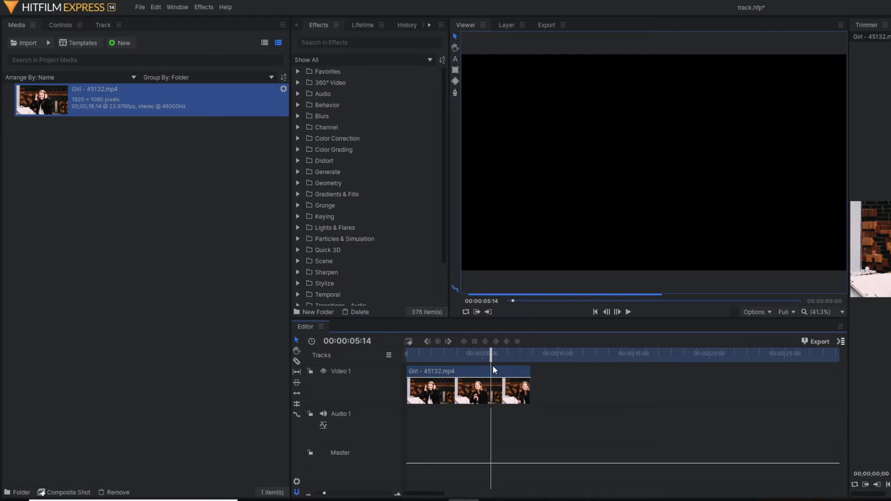
right_click(493, 370)
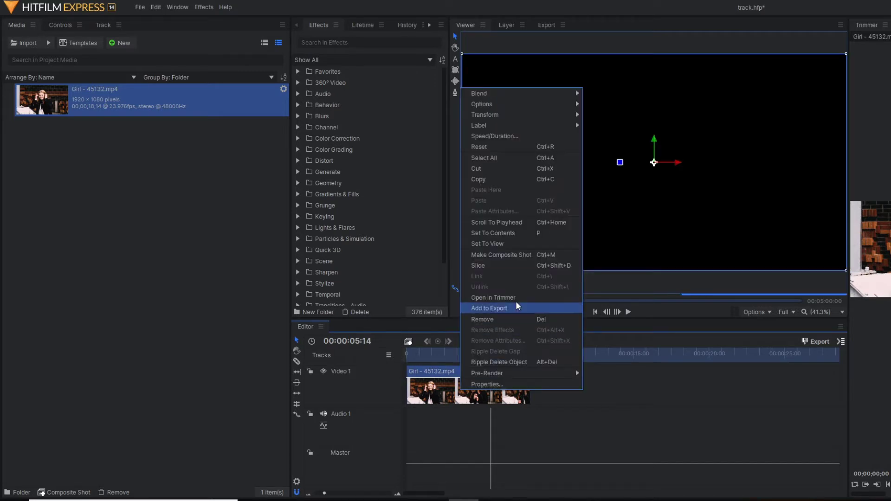
click(519, 255)
click(533, 295)
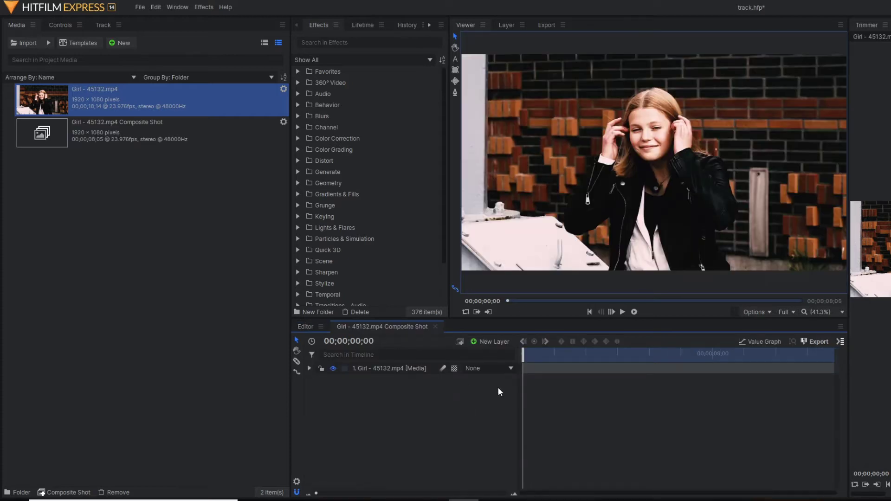
Step: Add a tracker to the girl clip layer and move its region onto the girl's nose
mouse_move(523, 357)
mouse_down()
mouse_move(559, 357)
mouse_move(523, 357)
mouse_up()
click(397, 370)
click(309, 368)
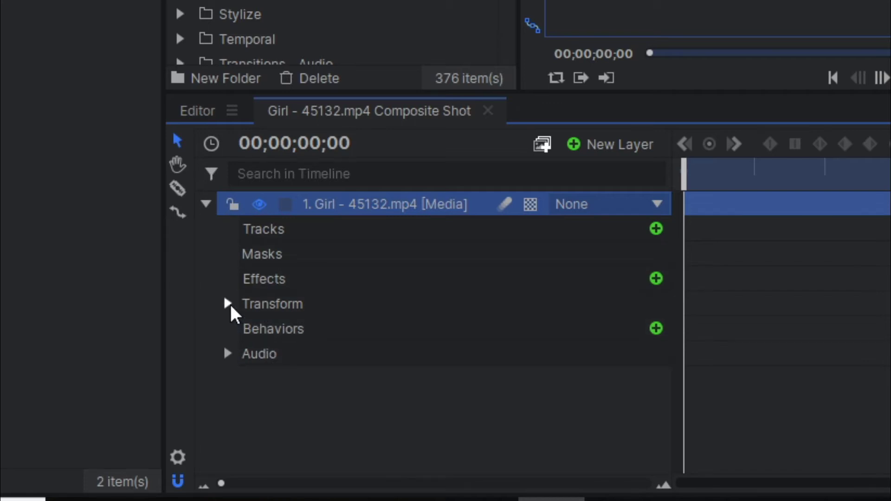
click(656, 229)
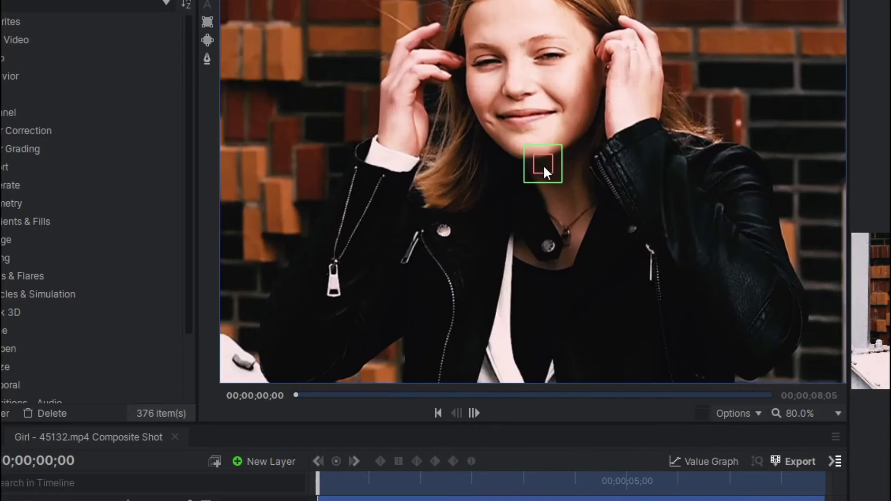
click(543, 165)
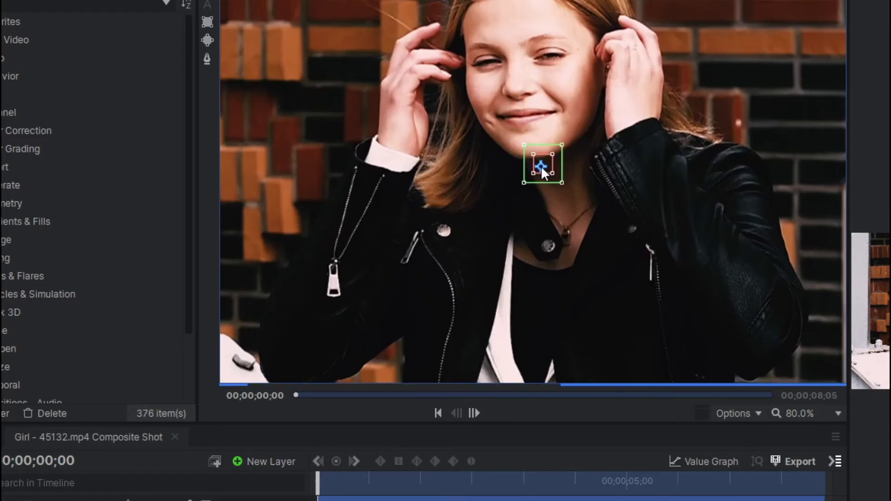
drag(541, 155, 524, 95)
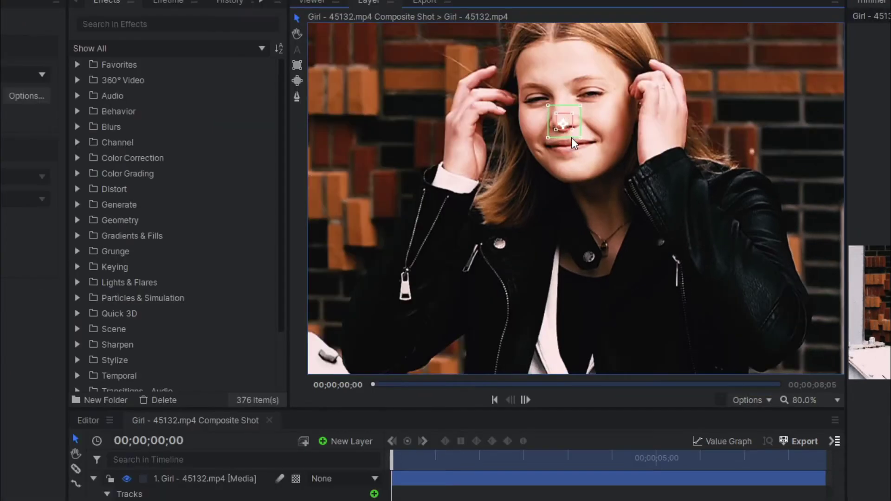
Step: Scale the viewer to fit and track the nose point forward to 00;00;08;04
scroll(525, 96, up, 5)
scroll(574, 133, down, 4)
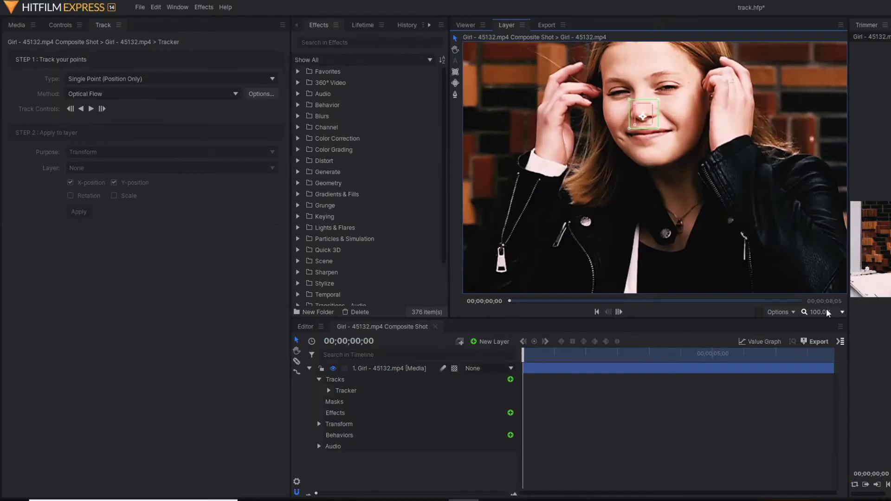
click(838, 400)
click(825, 473)
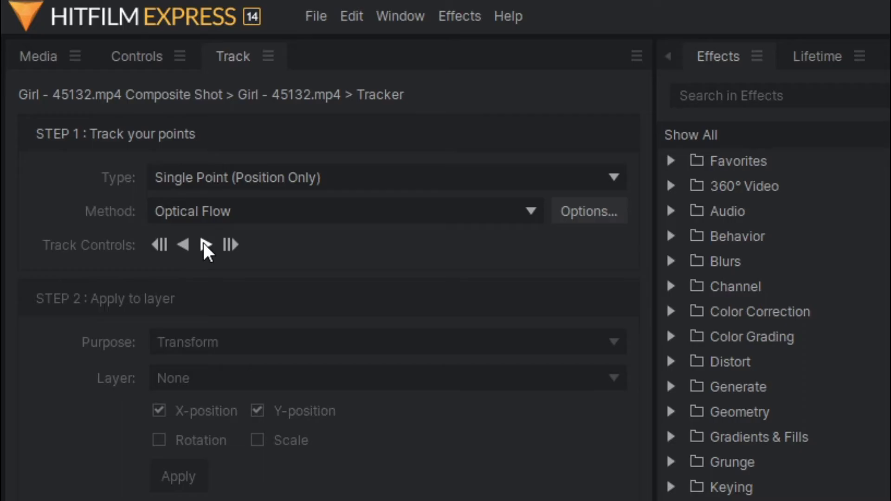
click(91, 108)
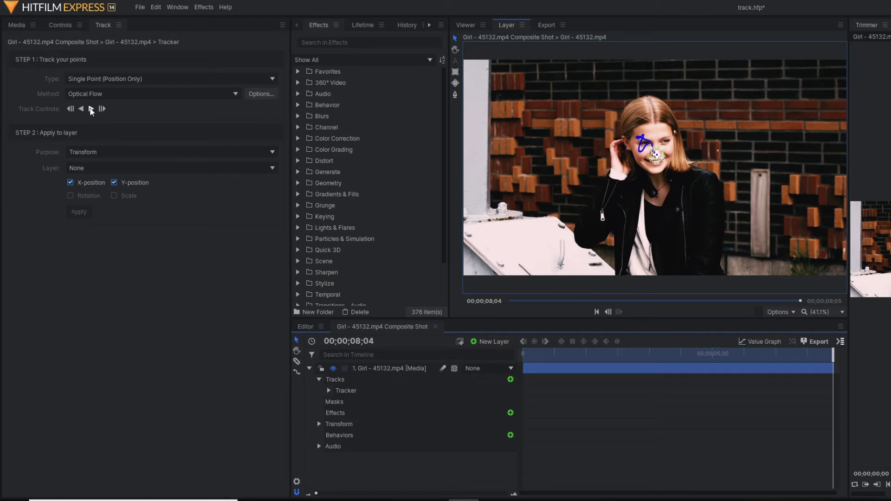
Step: Add a New Point layer and apply the nose tracking data to it
click(493, 343)
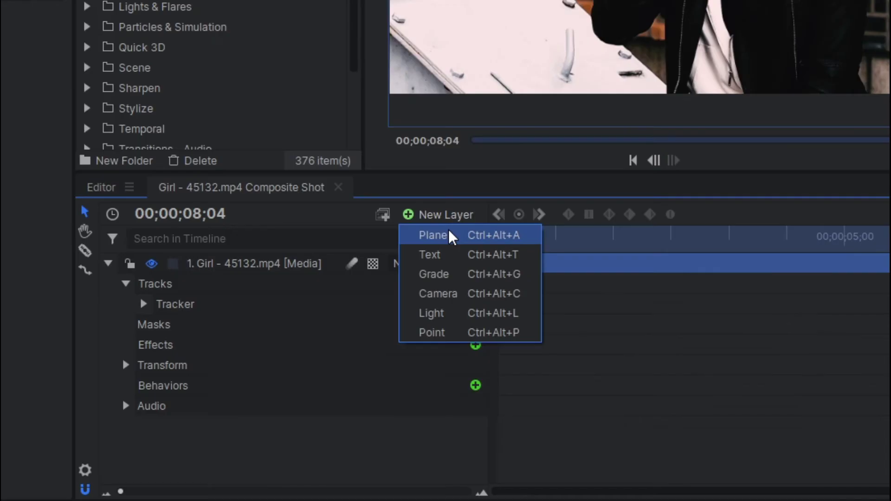
click(504, 406)
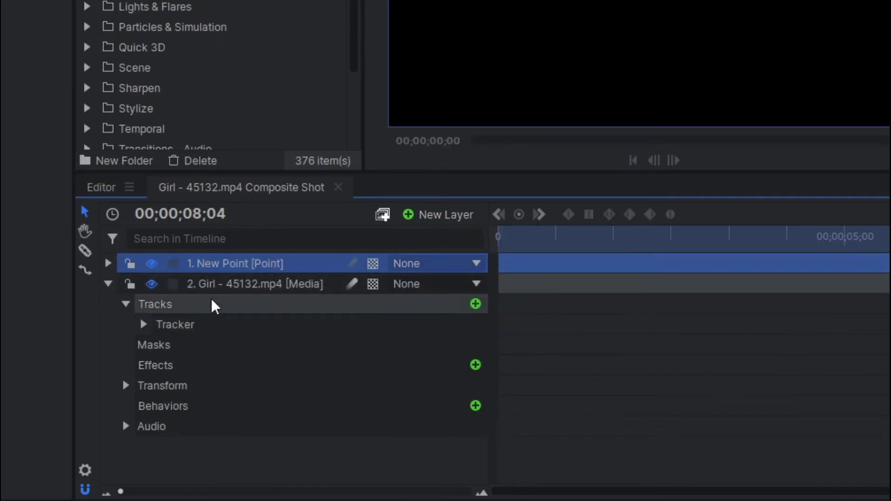
click(239, 287)
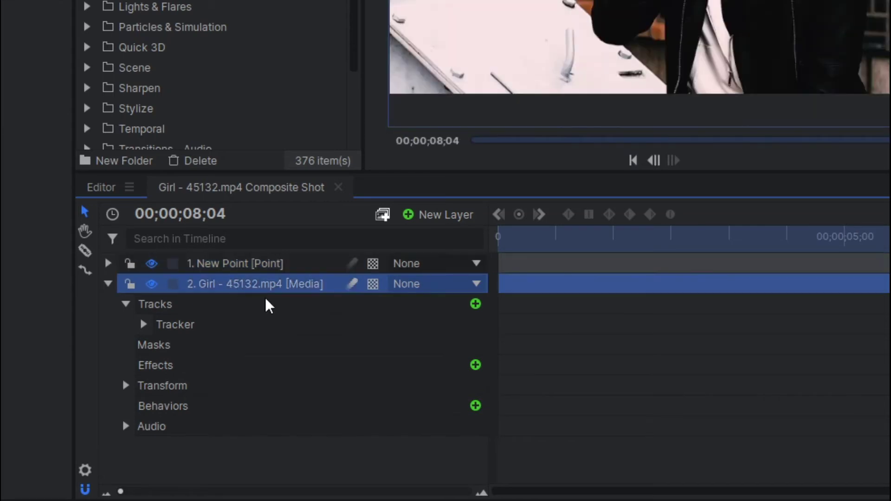
click(232, 323)
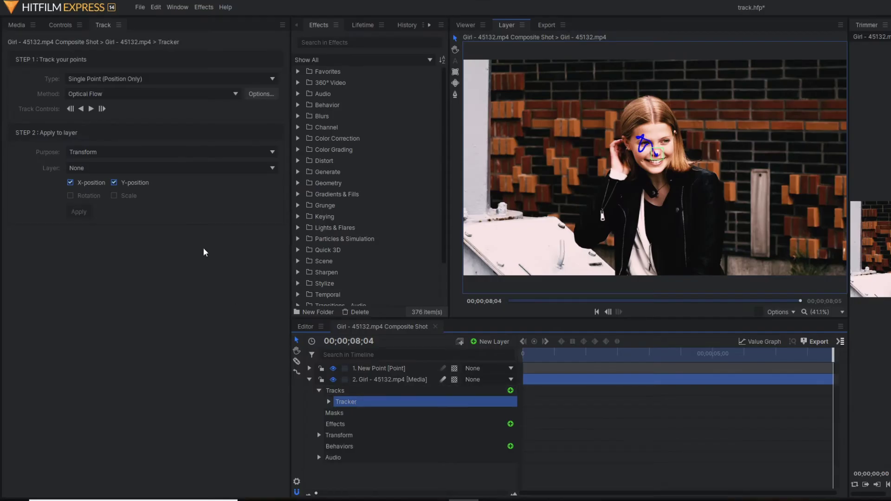
click(93, 168)
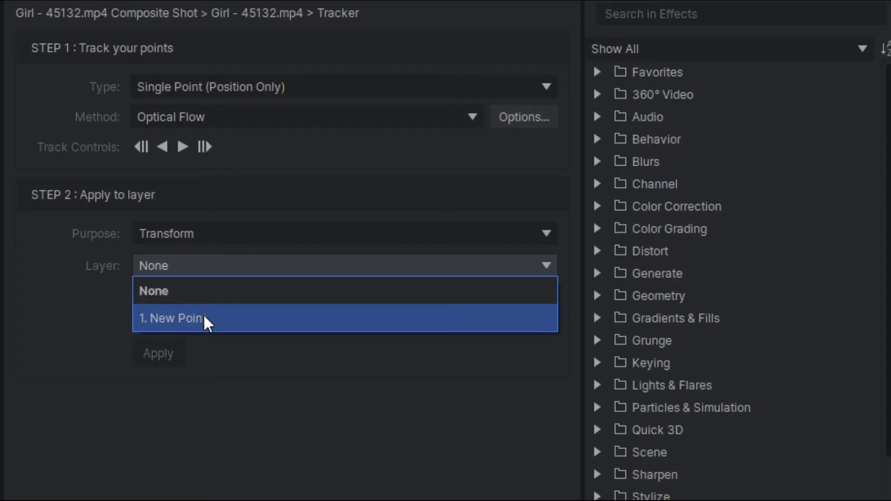
click(213, 316)
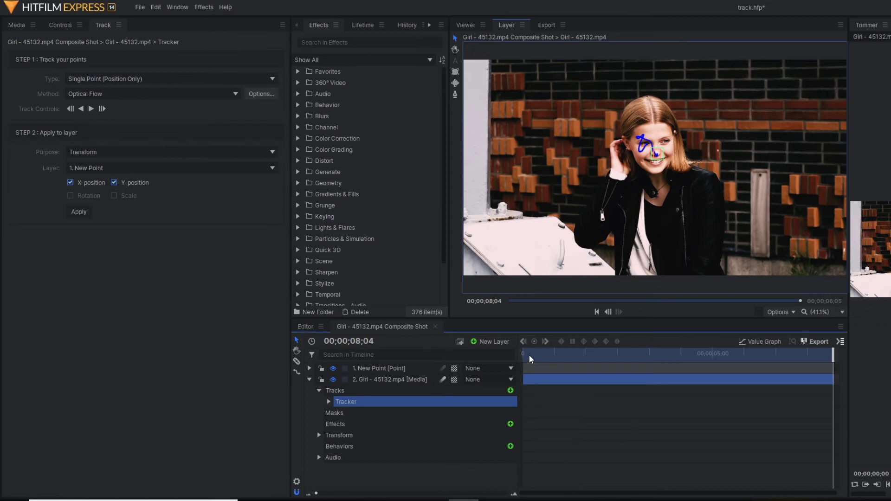
click(531, 358)
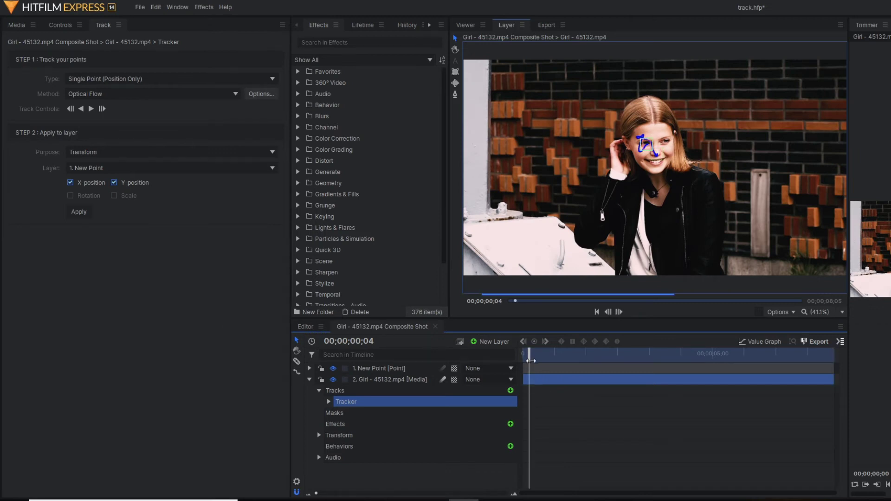
Step: Return to the Viewer and scrub to confirm New Point follows the nose
click(309, 379)
click(384, 368)
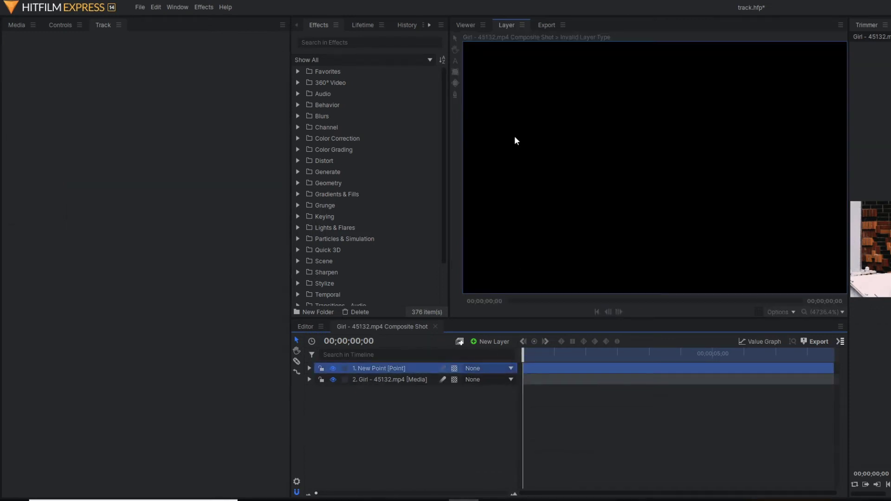
click(466, 25)
mouse_move(524, 349)
mouse_down()
mouse_move(536, 360)
mouse_move(836, 362)
mouse_move(515, 353)
mouse_up()
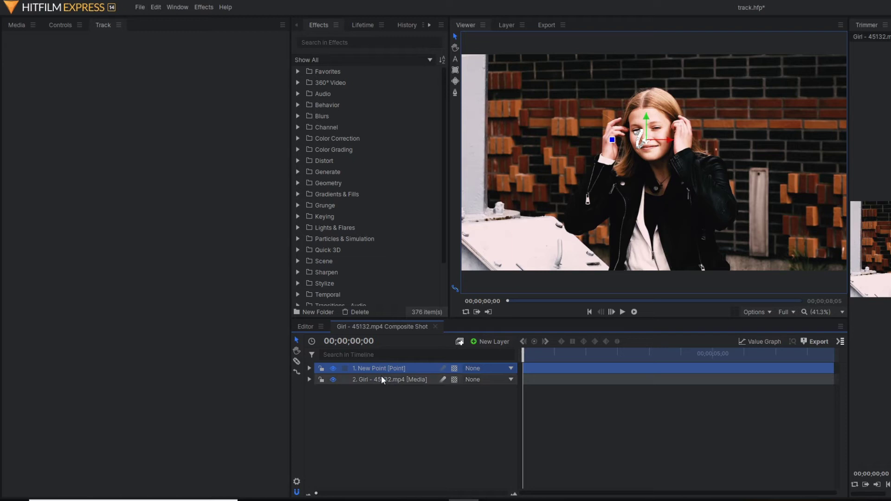
Step: Add the Witness Protection effect to the girl clip and position its circle over her face
click(369, 382)
click(334, 43)
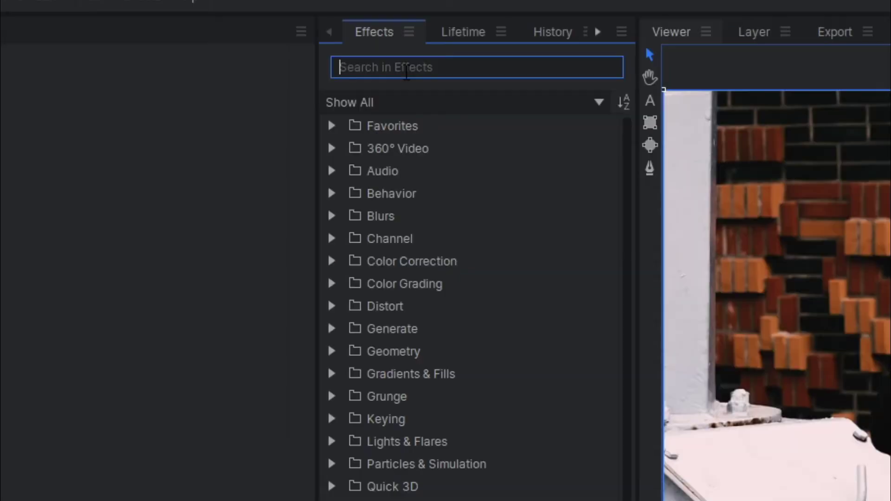
text(witn)
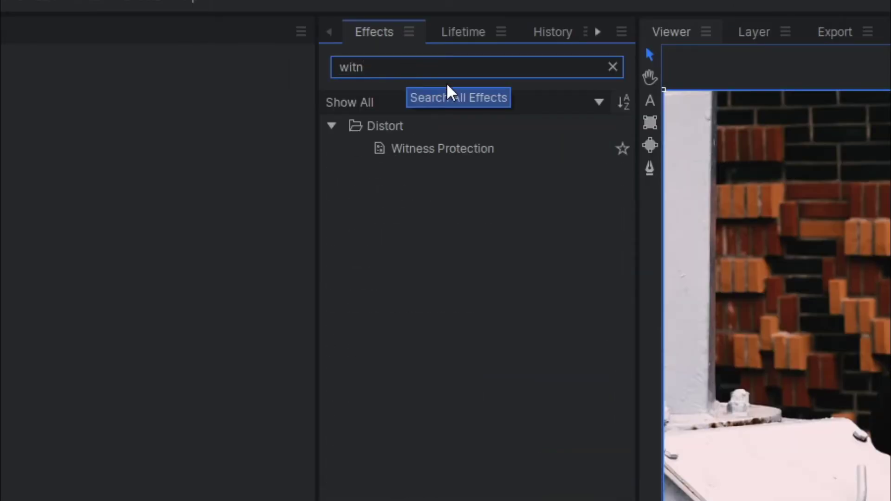
drag(481, 153, 372, 380)
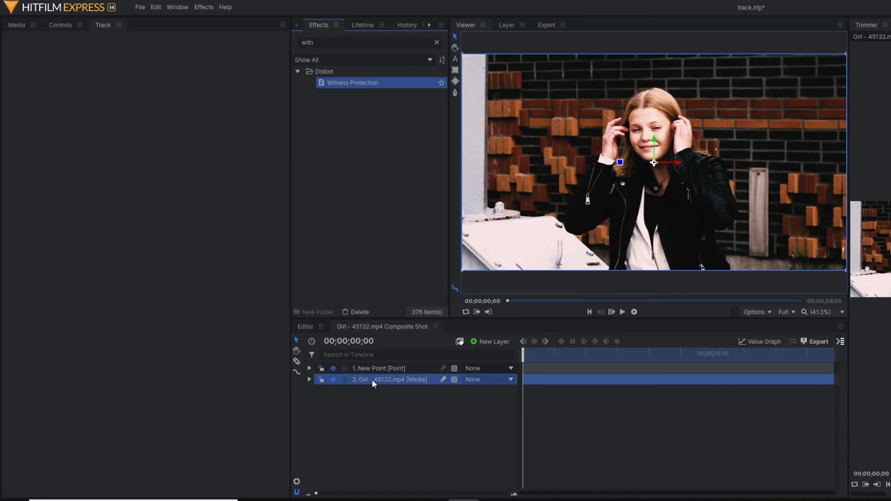
drag(652, 171, 649, 138)
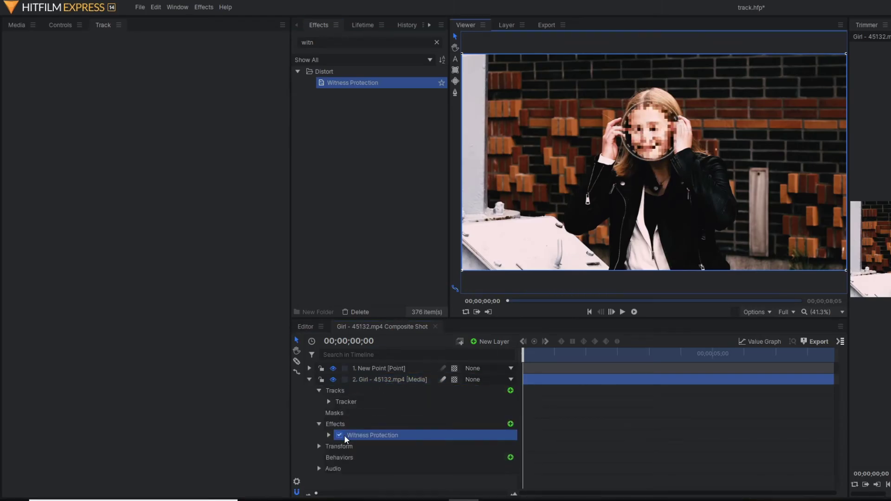
Step: Set the Witness Protection size to 165 px, play the clip, and return to the start
click(328, 435)
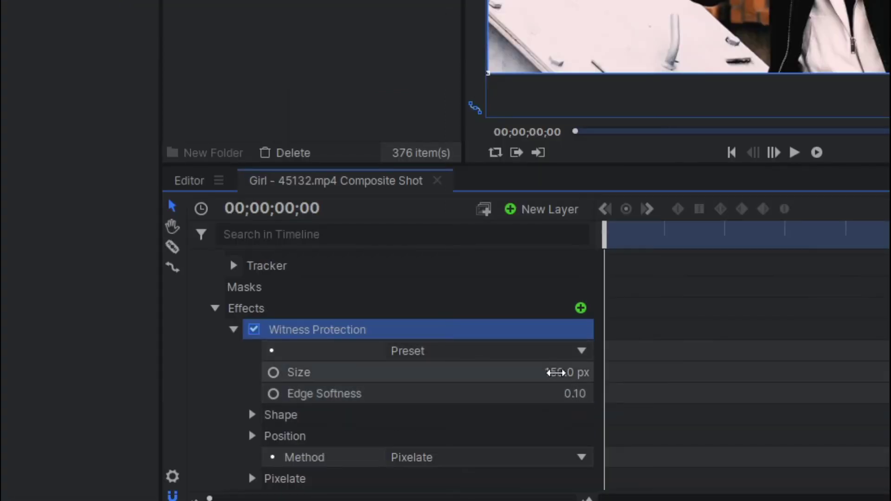
mouse_move(567, 373)
mouse_down()
mouse_move(576, 372)
mouse_move(561, 373)
mouse_up()
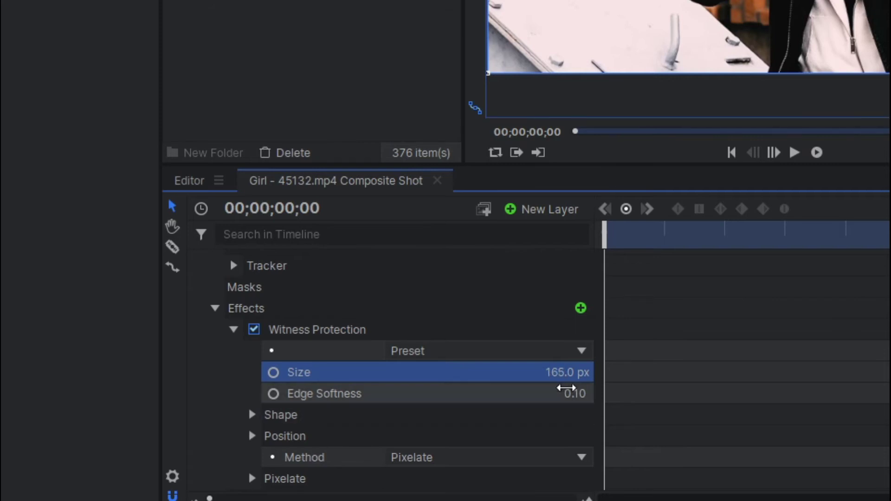
click(472, 457)
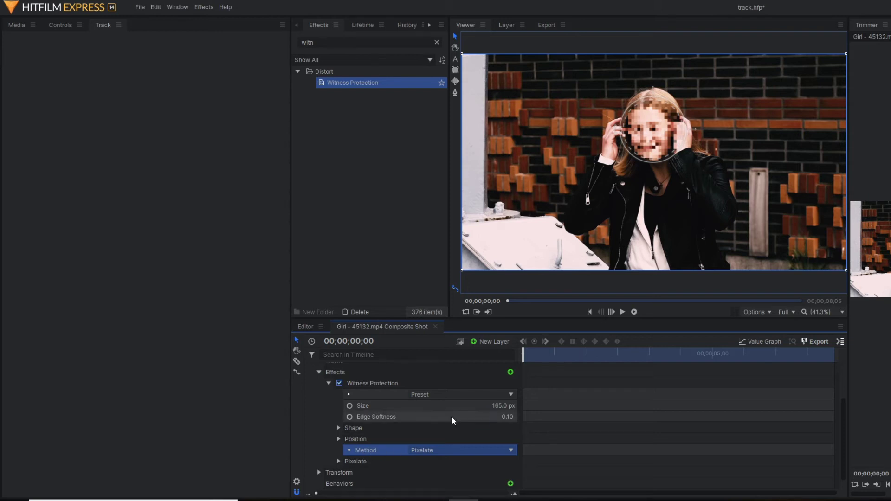
click(623, 313)
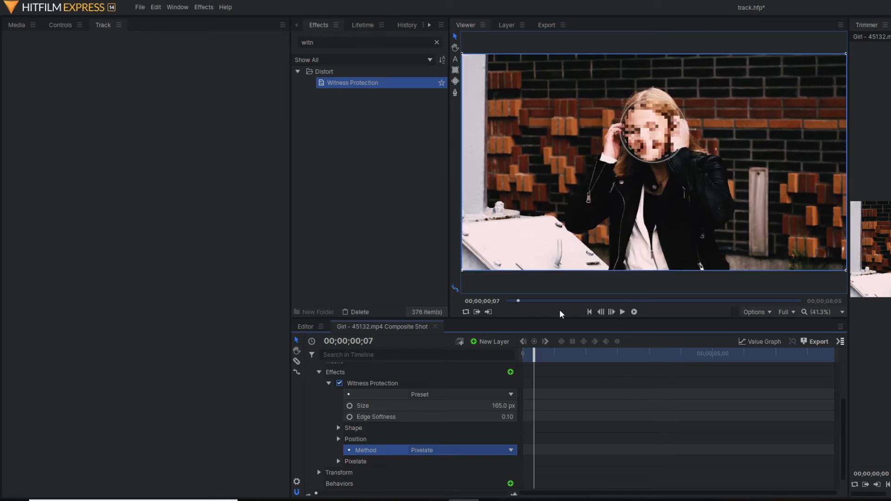
drag(535, 351, 523, 353)
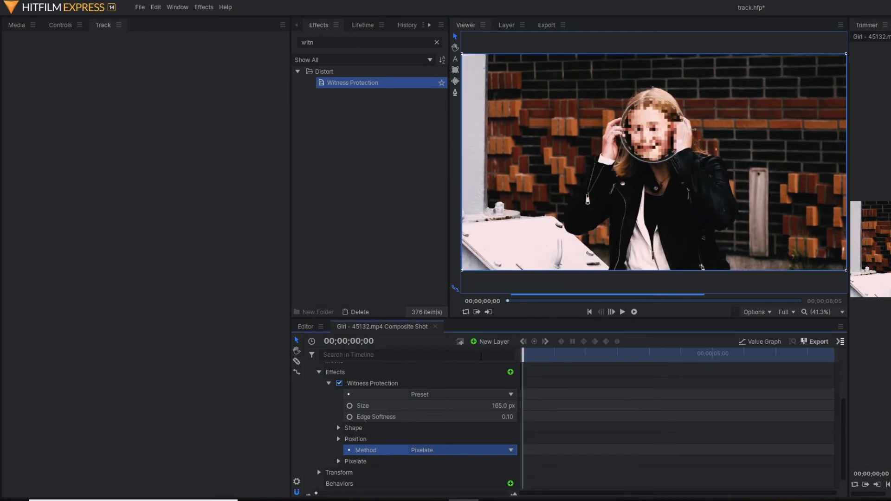
Step: Link the Witness Protection position to the 1. New Point layer
click(339, 439)
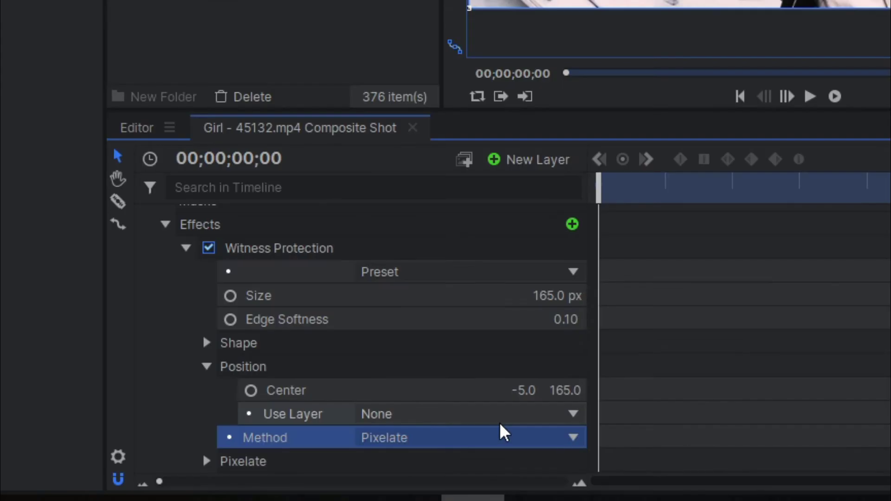
click(498, 416)
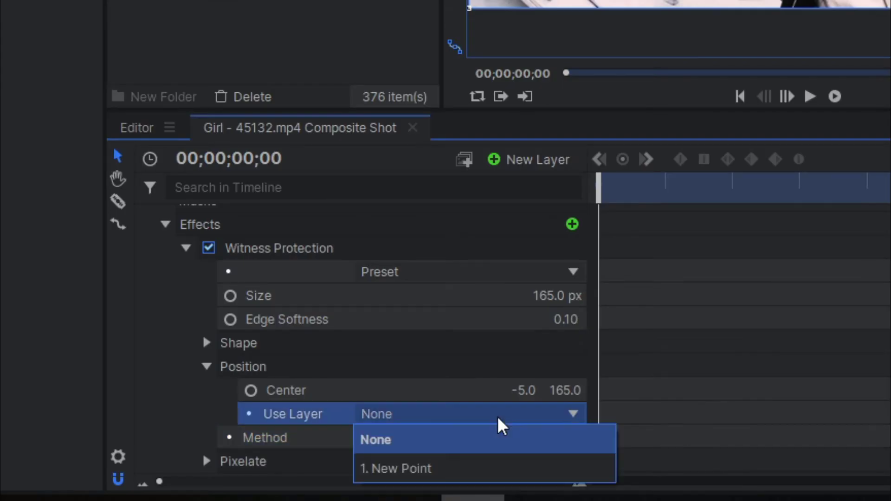
click(425, 467)
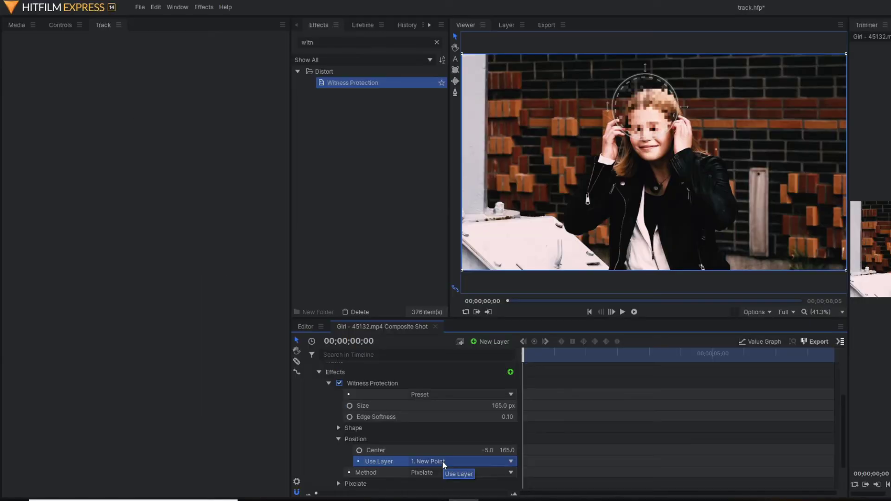
Step: Play and pause the clip to check the pixelation tracks the face
click(623, 313)
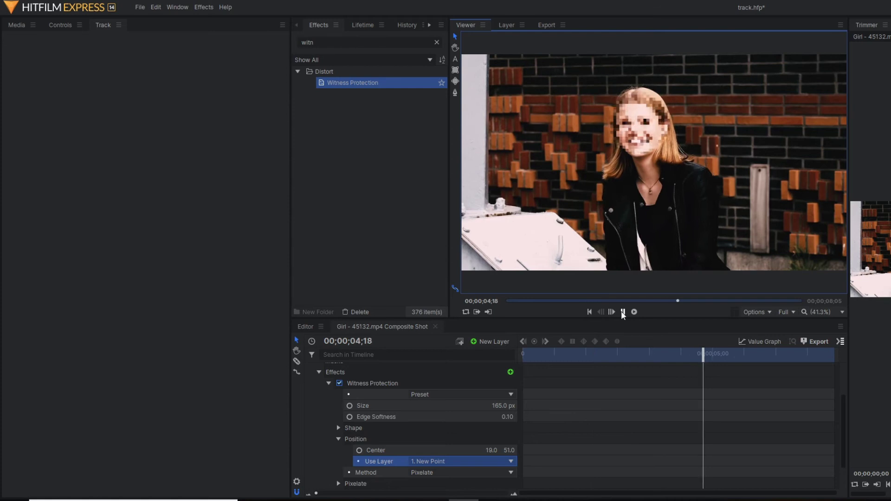
click(408, 407)
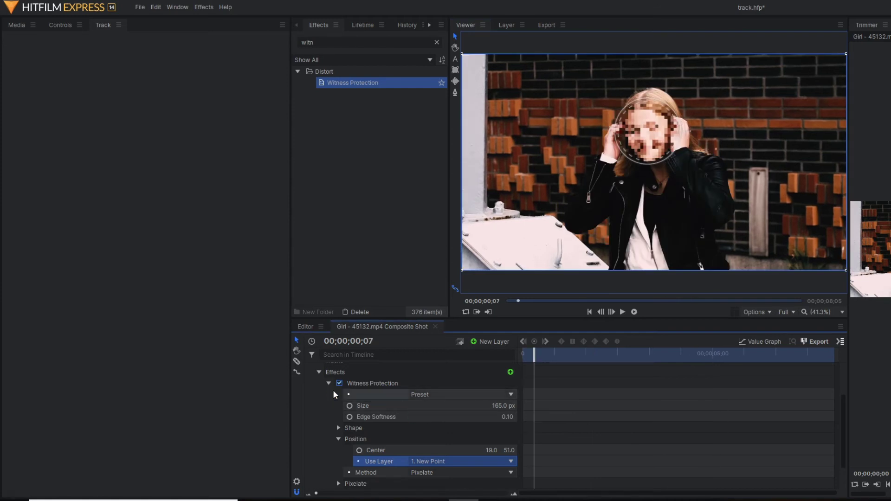
scroll(328, 395, up, 2)
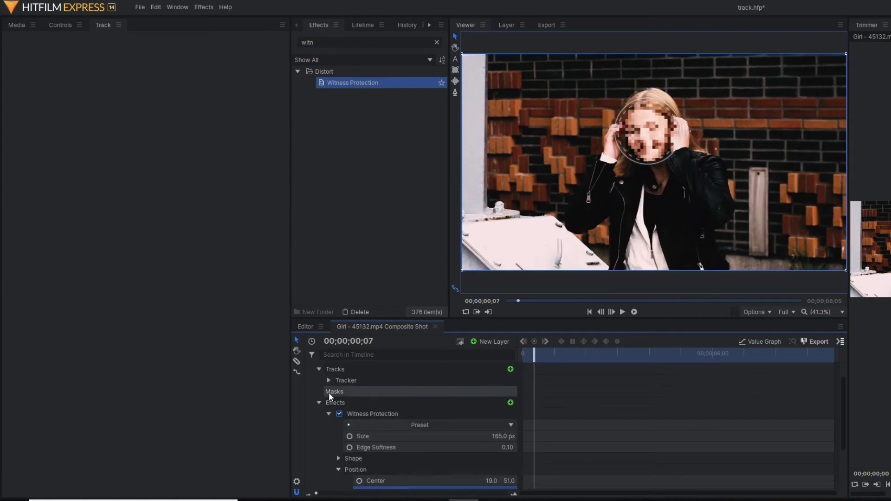
scroll(335, 397, up, 2)
scroll(390, 420, down, 2)
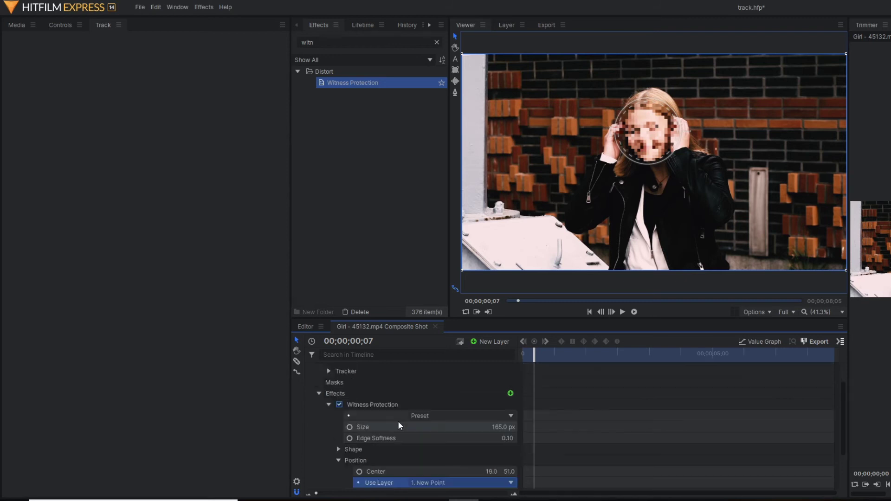
Step: Delete the Witness Protection effect from the girl clip layer
click(374, 406)
key(Delete)
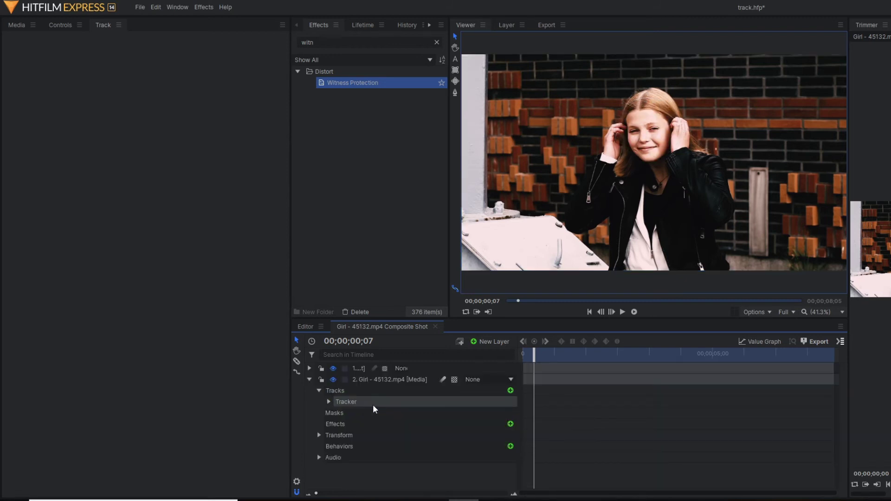
click(307, 380)
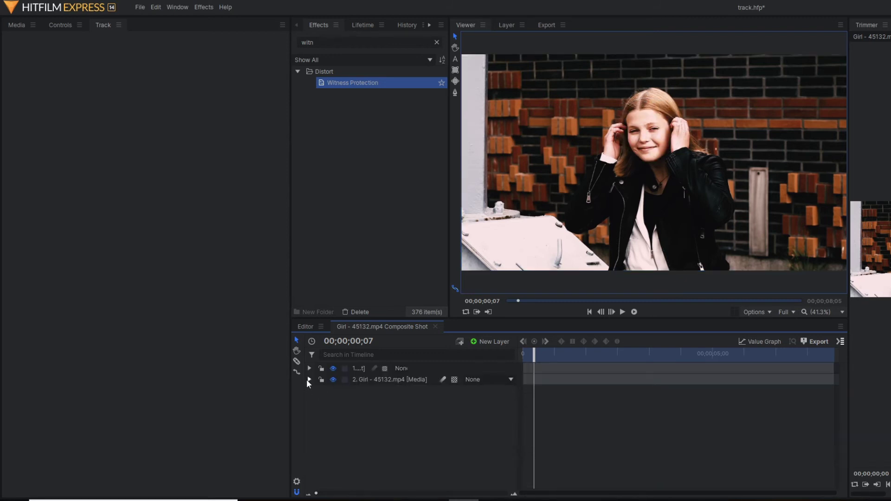
Step: Add a New Grade layer at the top of the composite shot
click(353, 368)
click(483, 342)
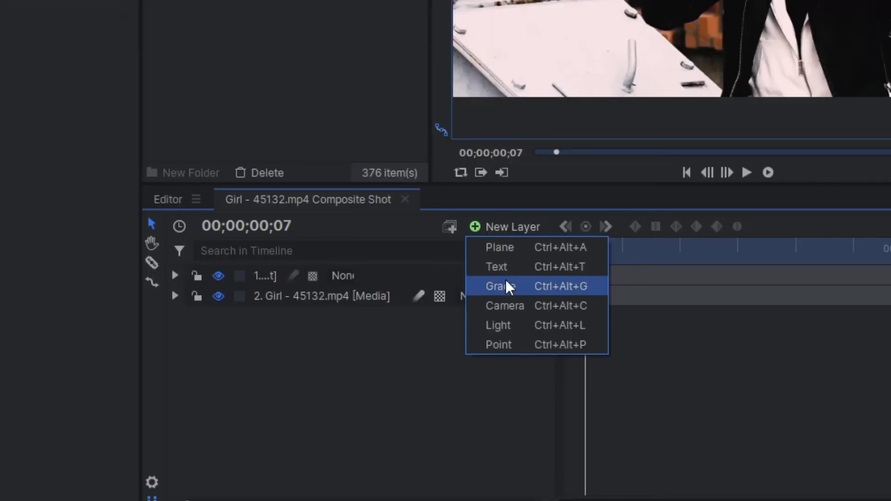
click(503, 284)
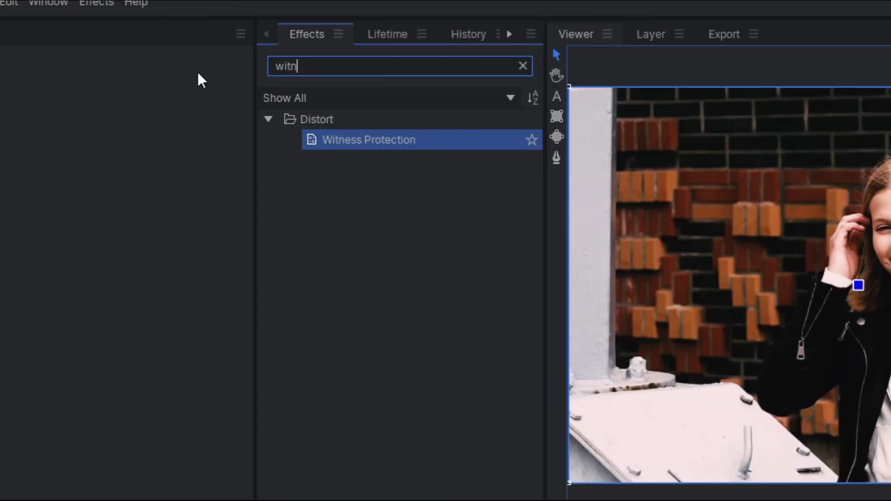
Step: Apply the Blur effect to the New Grade layer with Radius 55.50 px
key(ctrl+a)
text(blur)
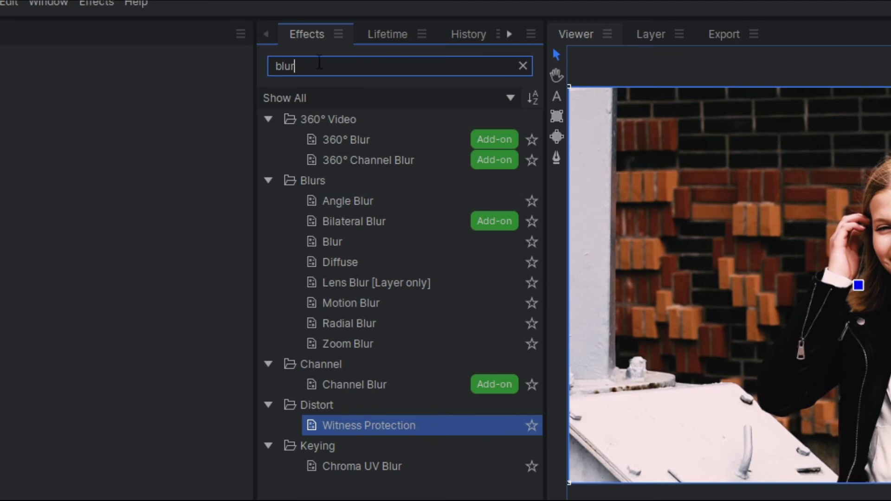
drag(344, 246, 395, 500)
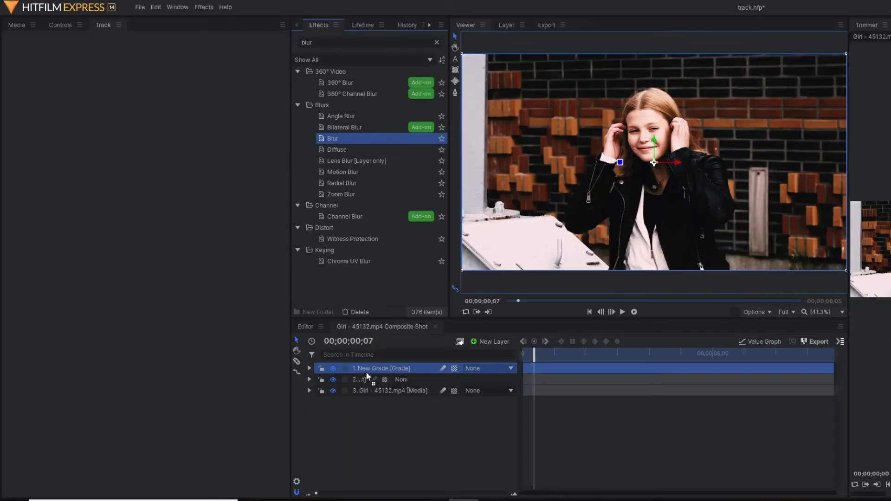
mouse_move(366, 376)
mouse_down()
mouse_move(376, 366)
mouse_move(369, 367)
mouse_up()
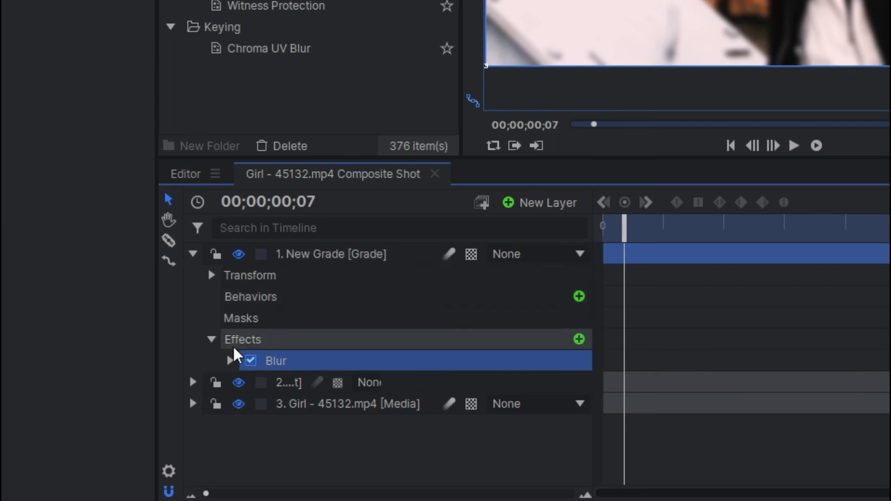
click(230, 361)
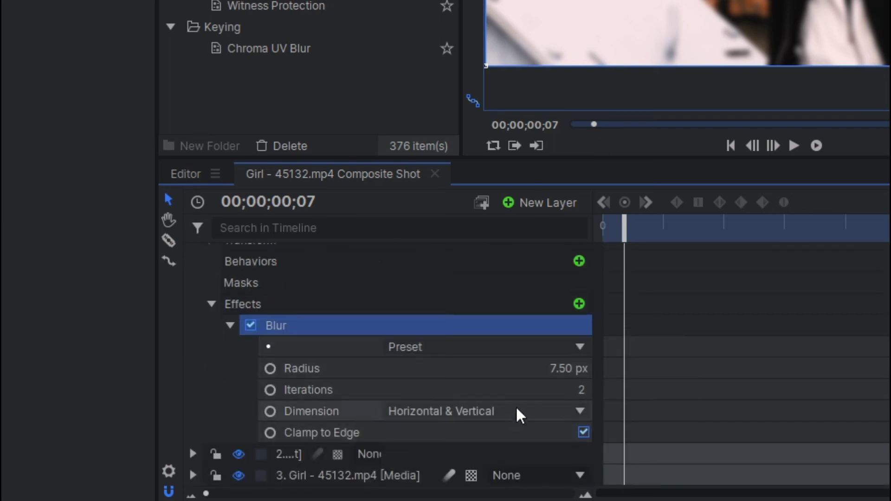
drag(560, 369, 587, 369)
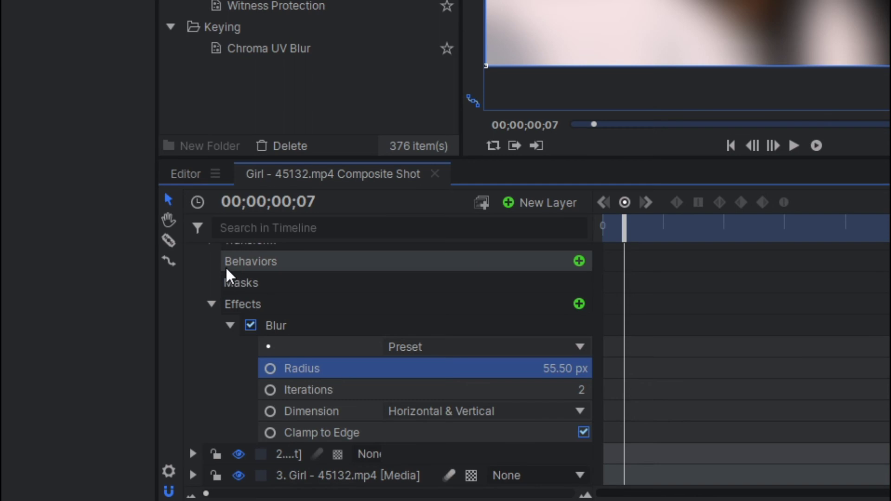
scroll(223, 304, up, 1)
click(193, 252)
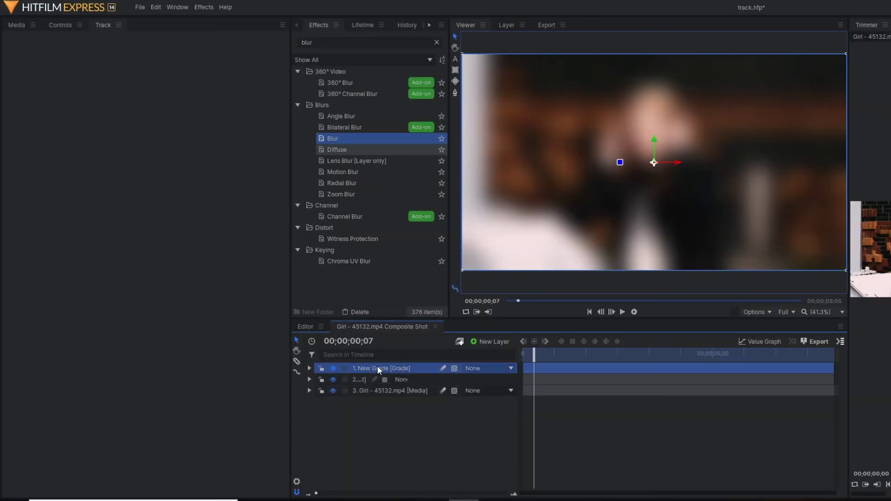
Step: Draw an elliptical mask over the girl's face with a 23 px feather
click(454, 81)
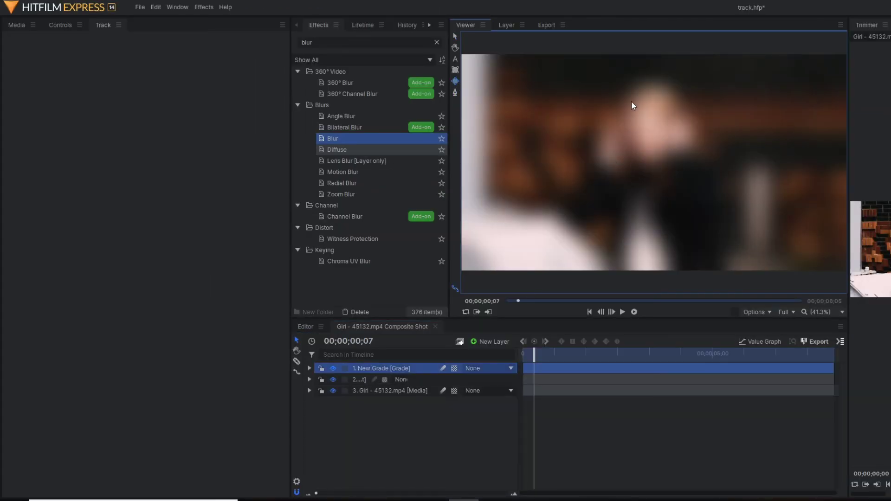
drag(629, 108, 667, 161)
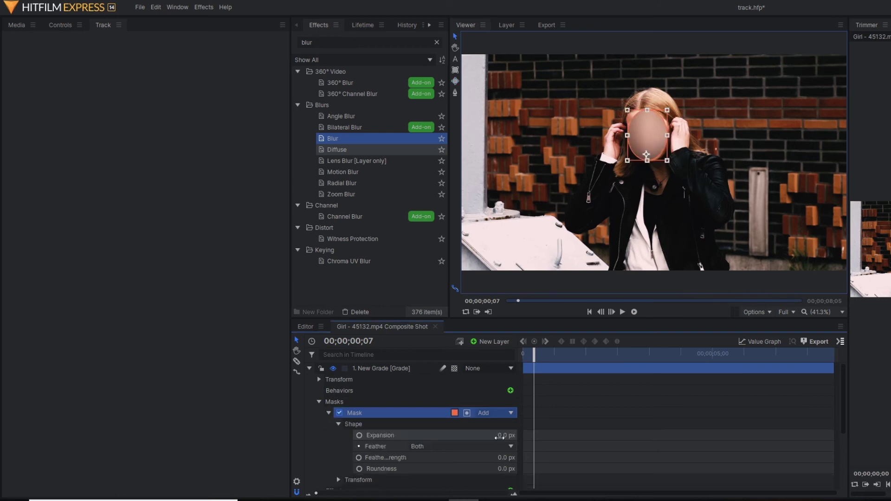
drag(503, 459, 507, 459)
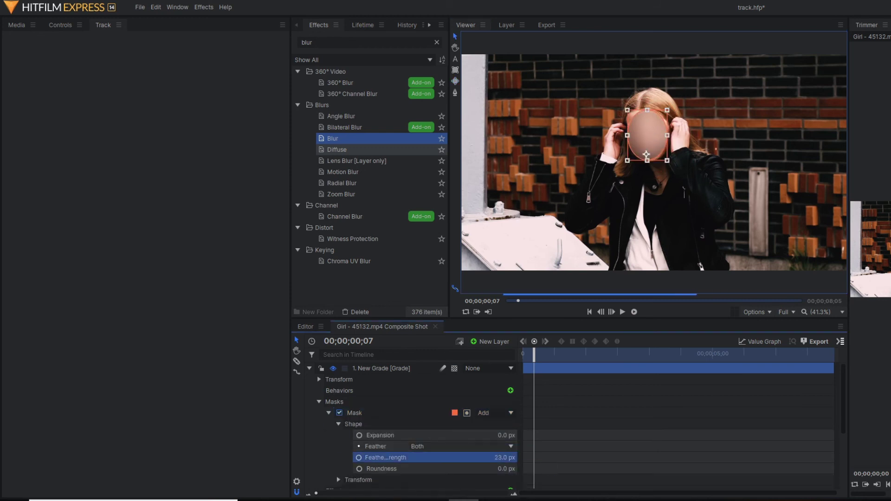
click(443, 371)
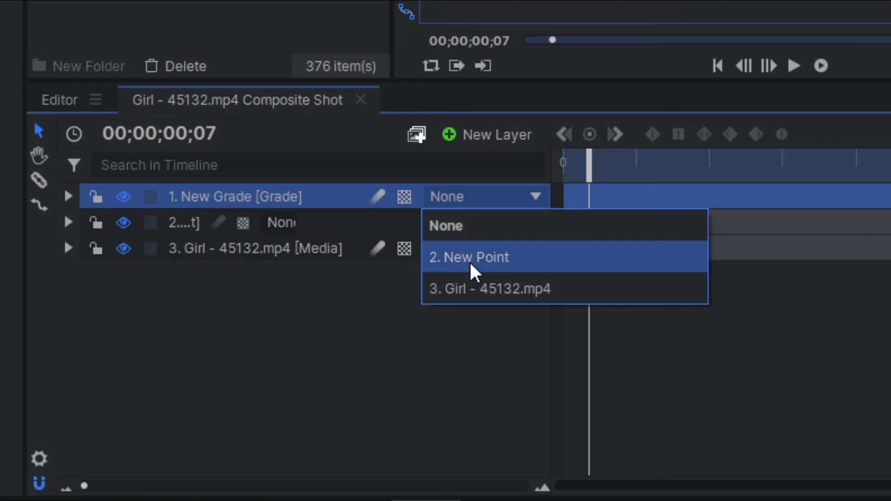
Step: Parent the grade layer to New Point, play to check the blur follows, then select the face mask
click(483, 395)
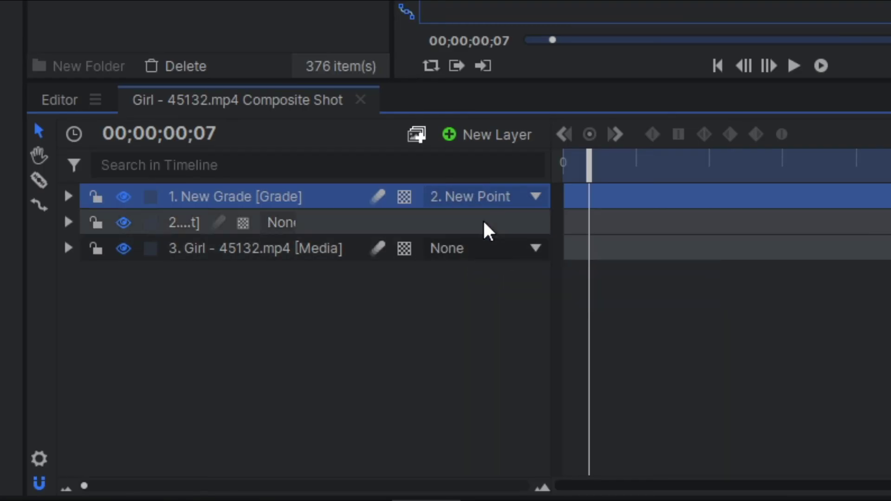
drag(584, 158, 543, 156)
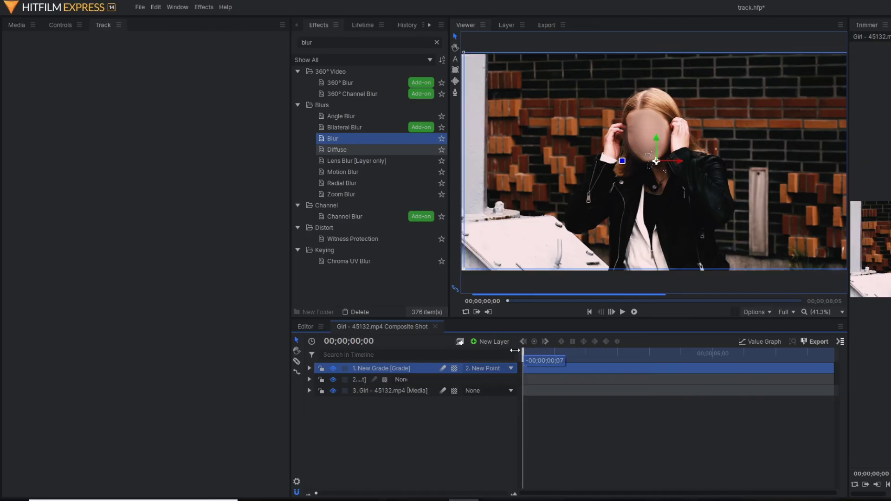
click(622, 311)
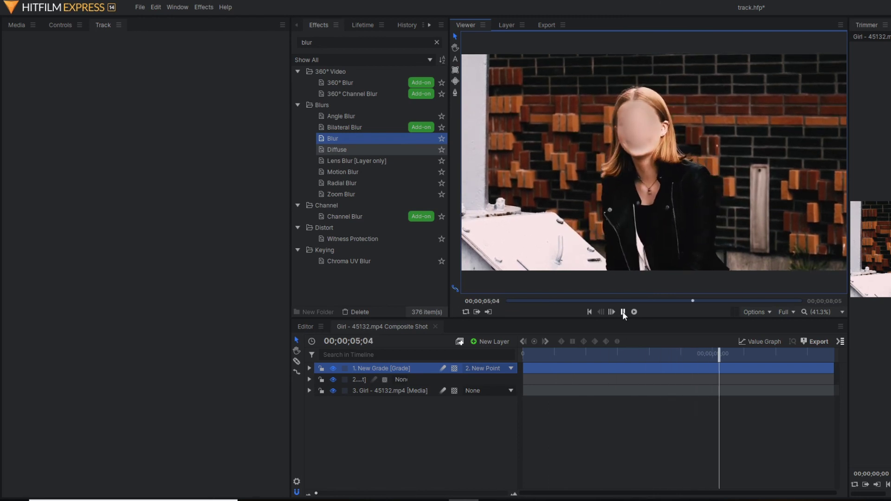
click(622, 312)
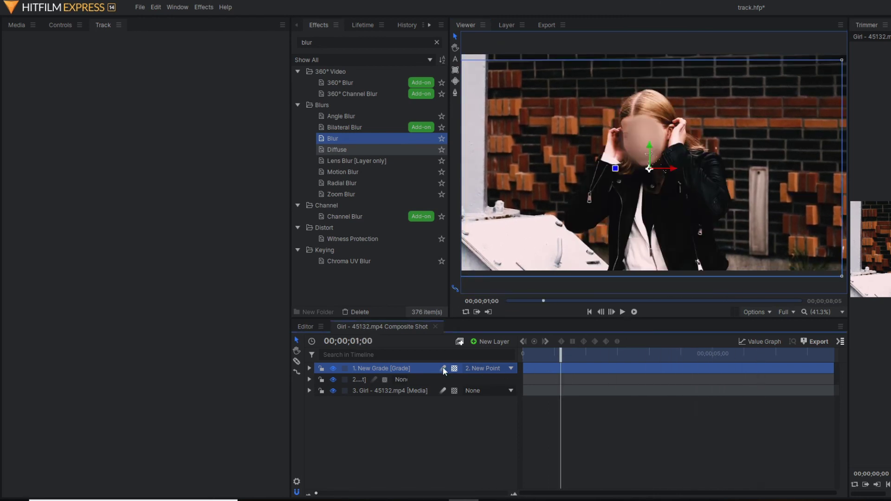
click(309, 368)
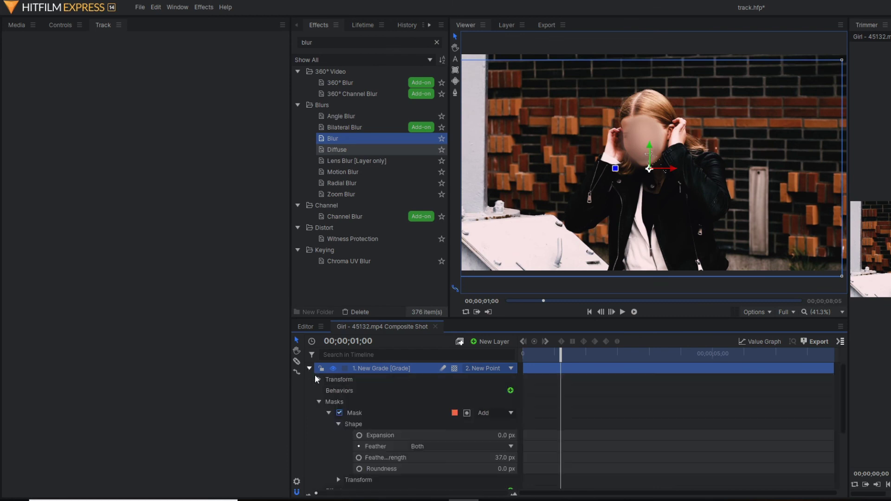
click(360, 414)
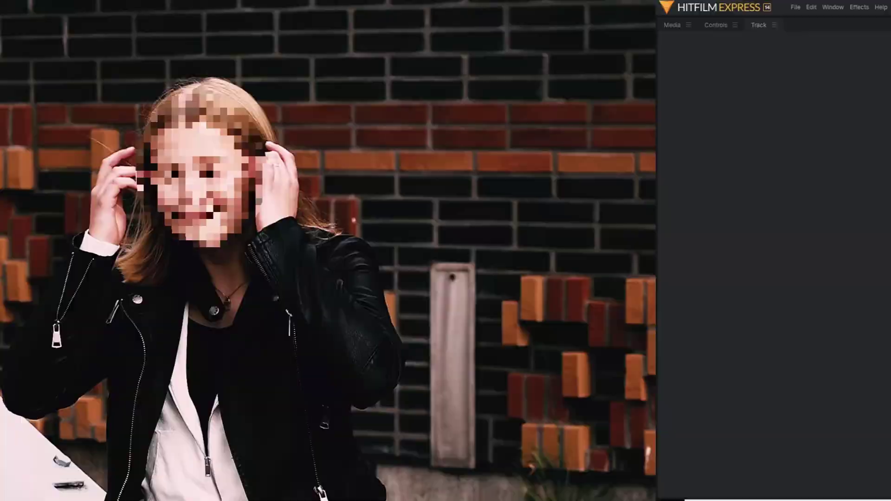